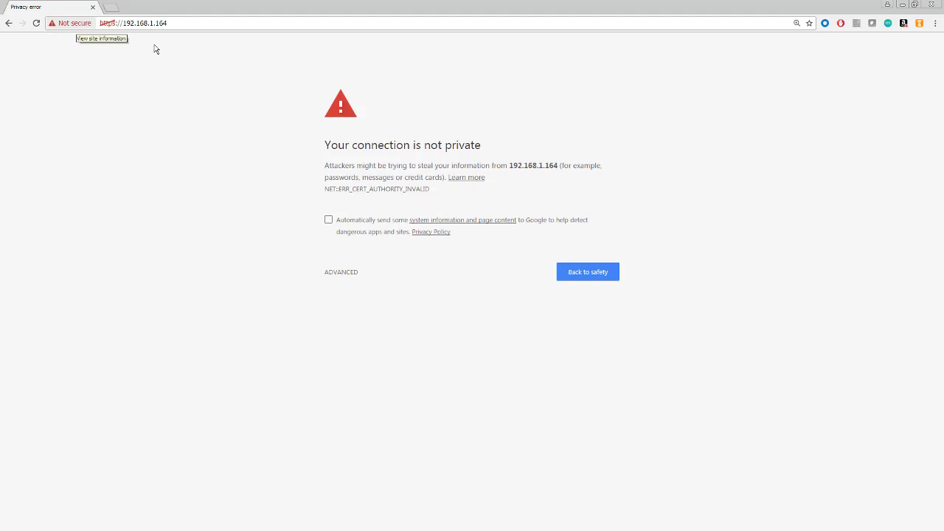
- Reveal the advanced details on Chrome's certificate warning for 192.168.1.164
click(340, 275)
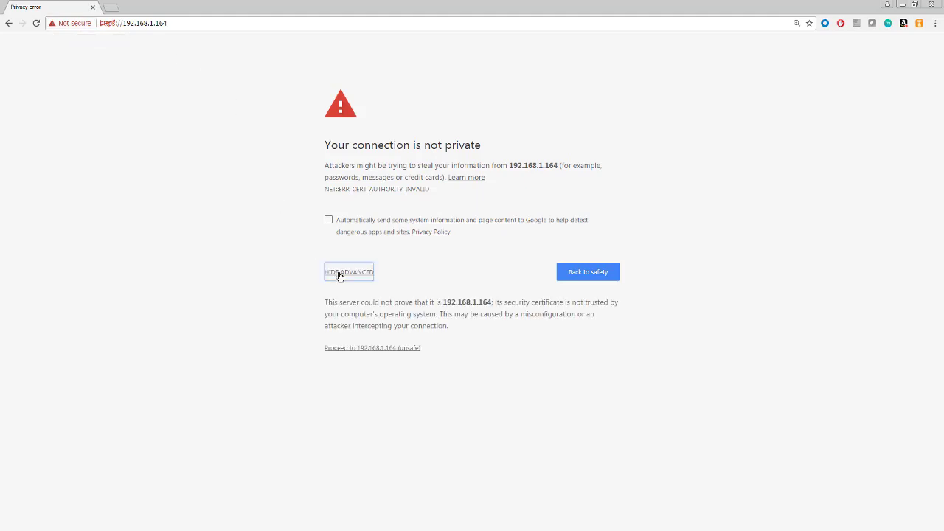
- Proceed past the certificate warning and keep English as the wizard's display language
click(401, 350)
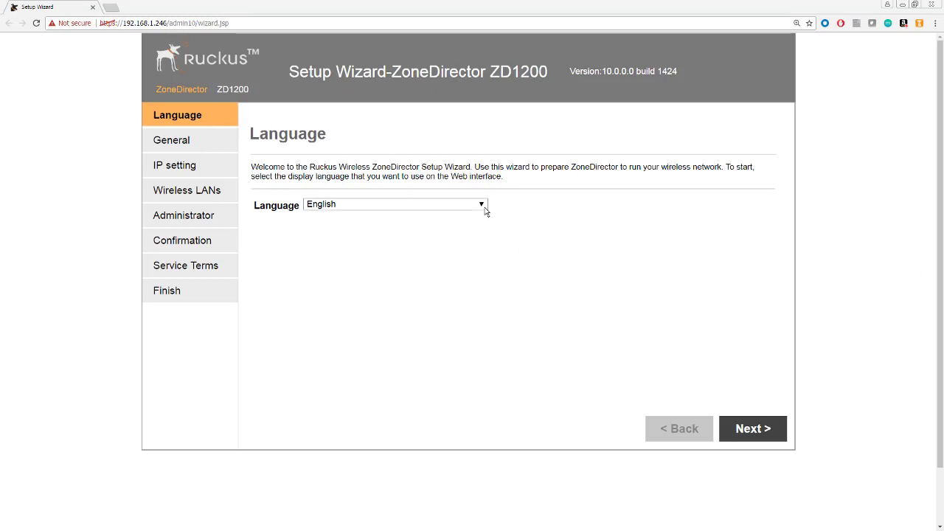
click(482, 207)
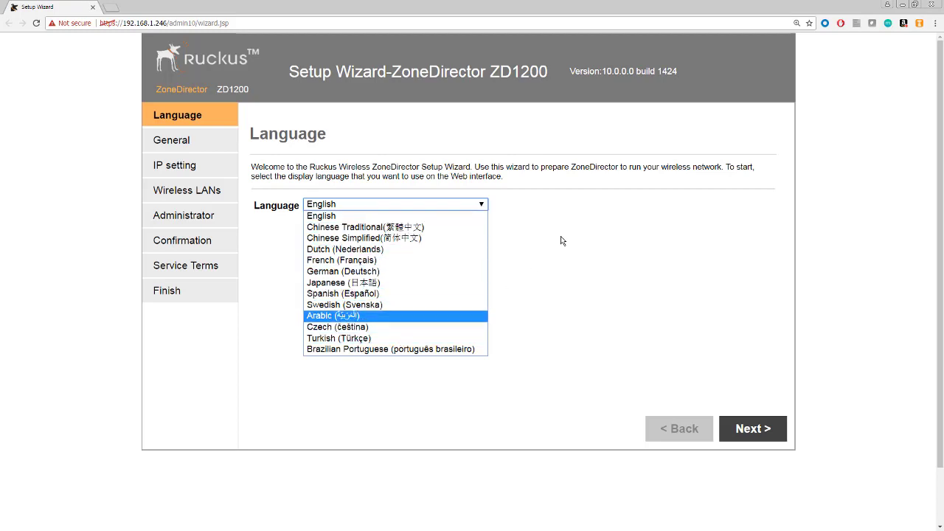
click(485, 210)
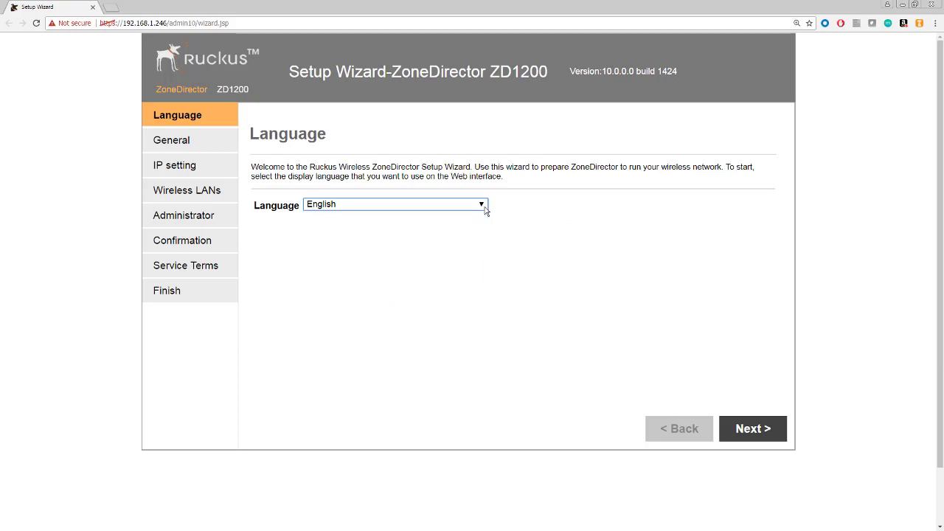
- Change the system name from ruckus to RuckusRAZDA200, keeping country code United States
click(749, 429)
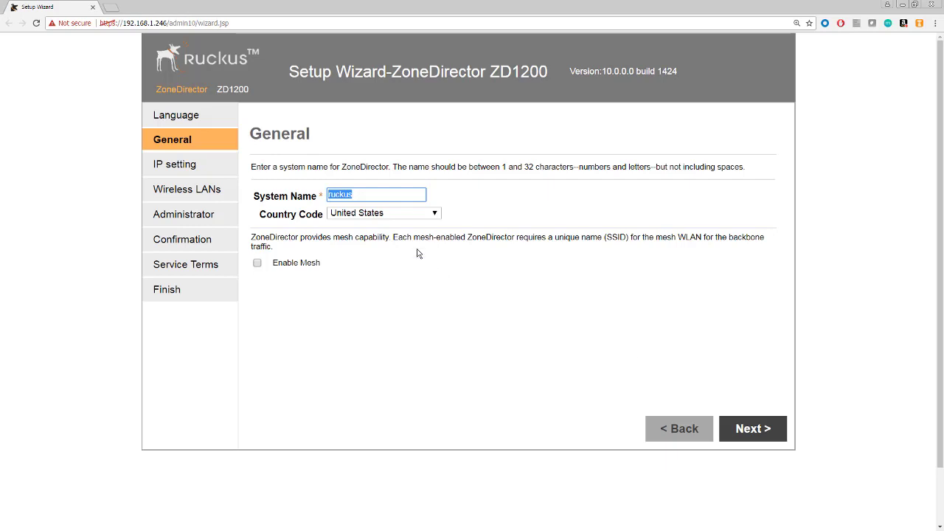
click(361, 194)
drag(361, 195, 320, 196)
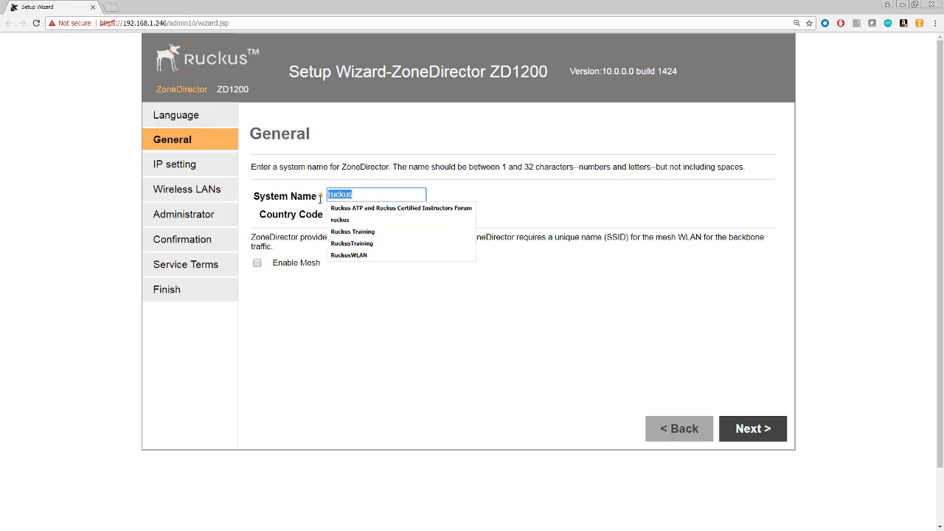
text(R)
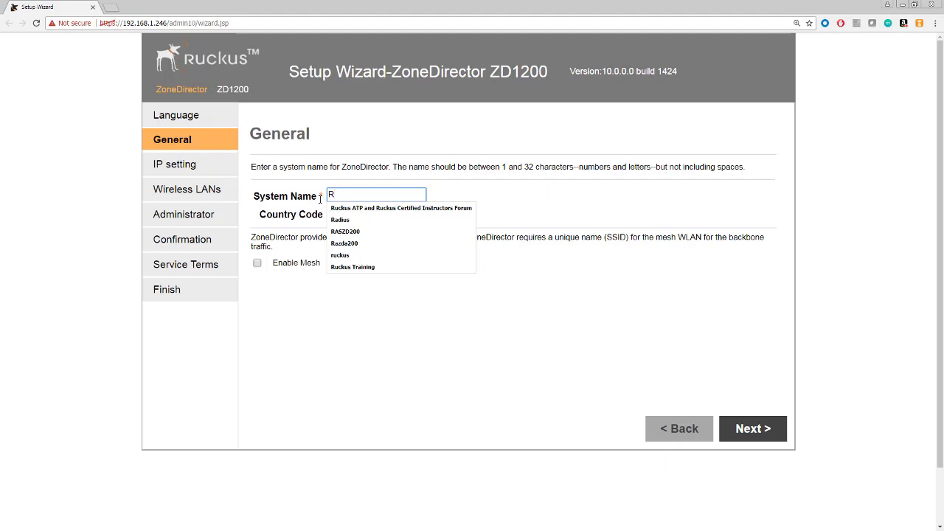
text(uckus)
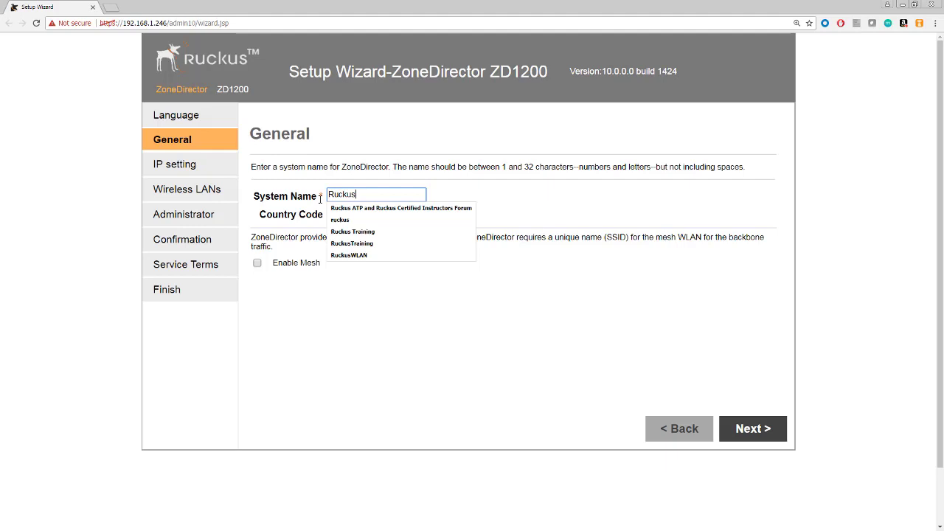
text(RA)
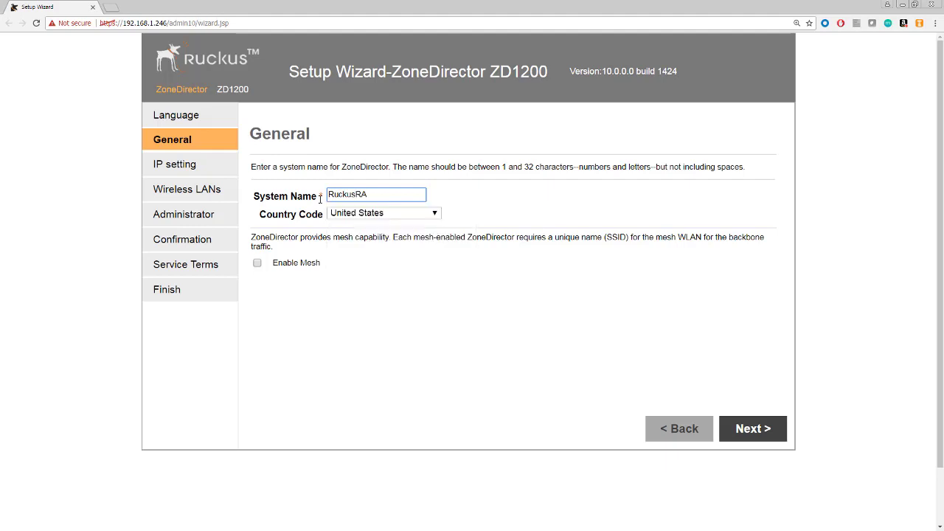
text(ZDA200)
click(436, 215)
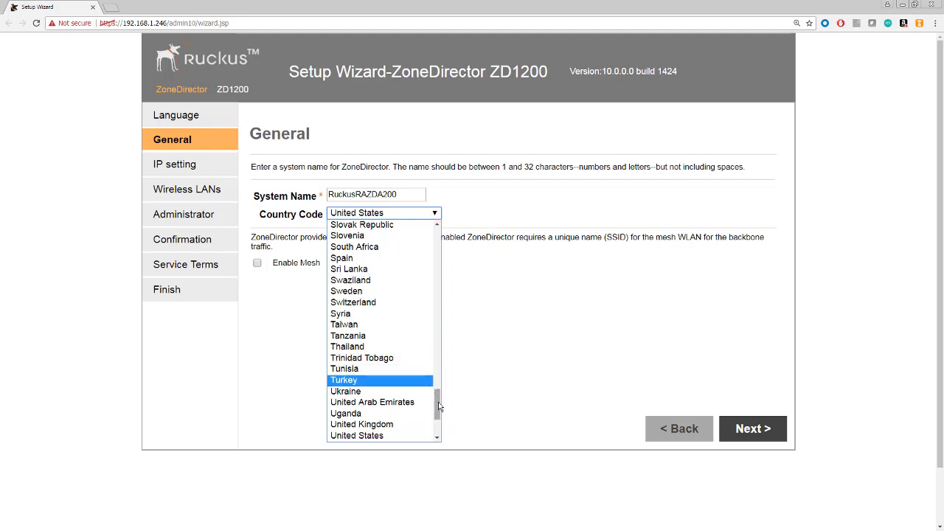
click(416, 436)
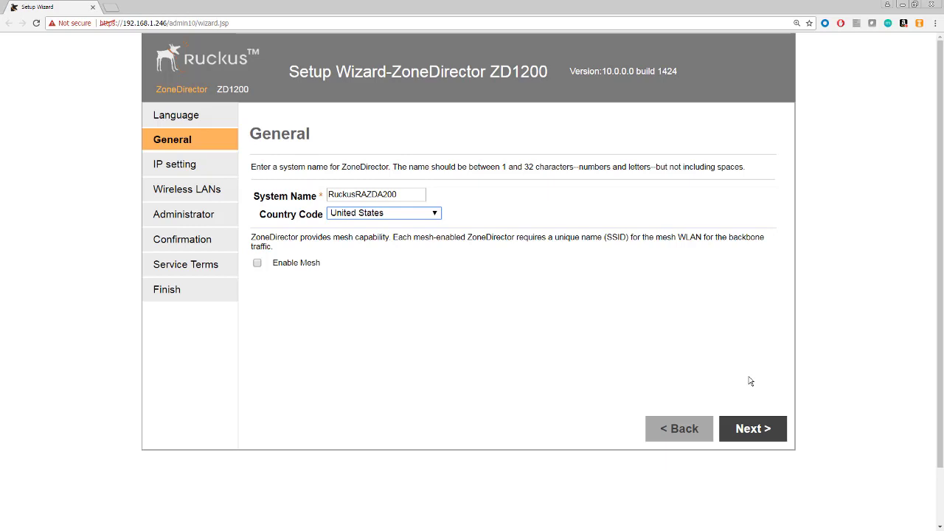
- Switch IPv4 addressing to manual with IP address 192.168.1.201 and continue to Wireless LANs
click(767, 439)
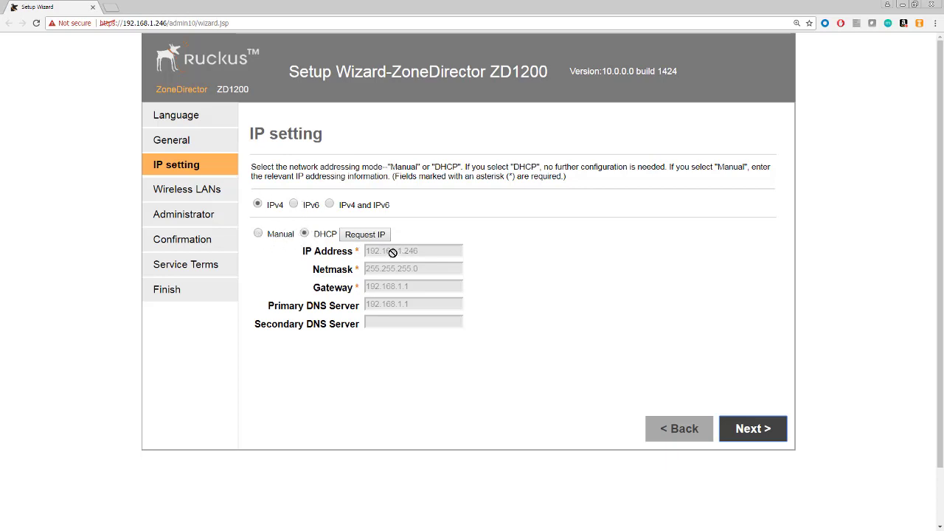
click(259, 233)
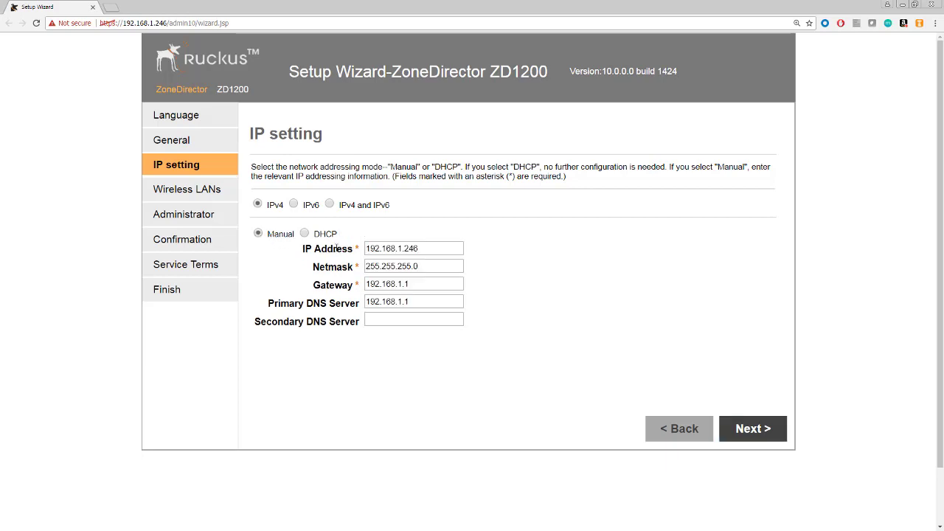
click(427, 248)
key(BackSpace)
key(BackSpace)
key(BackSpace)
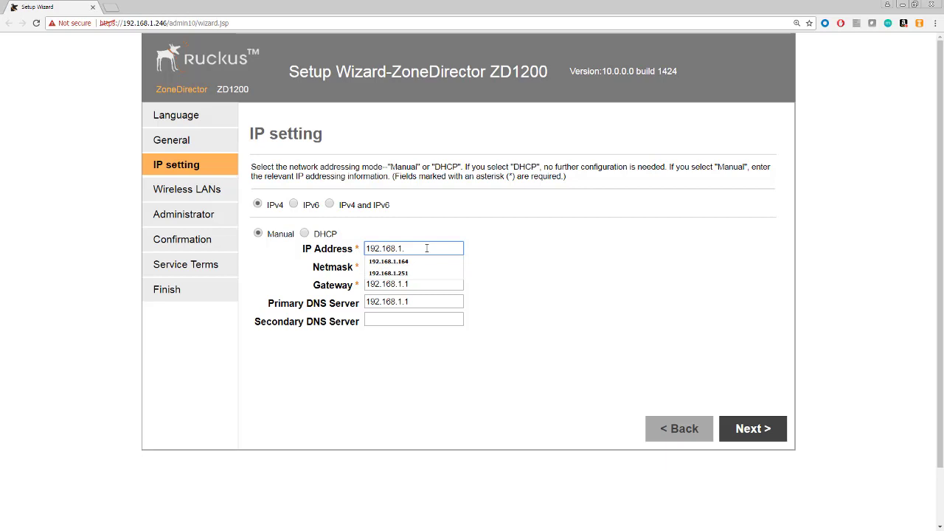
text(201)
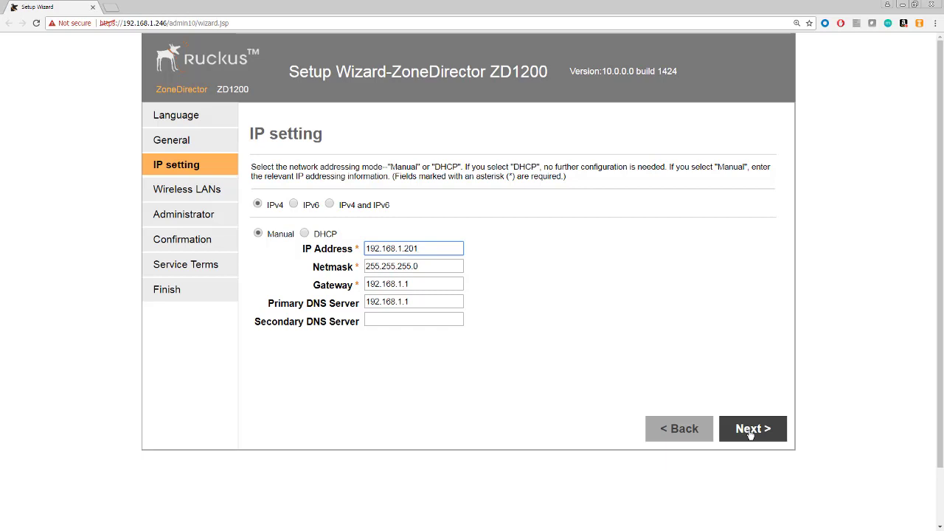
click(750, 433)
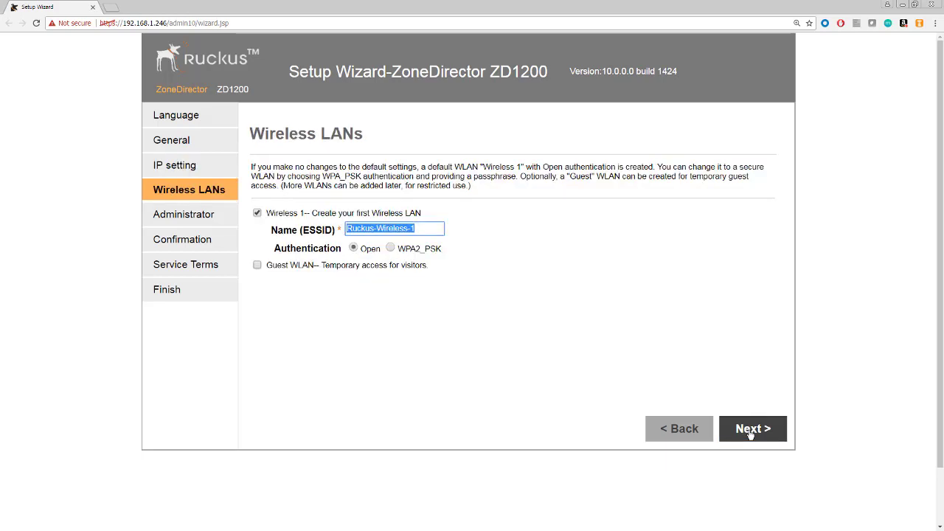
- Uncheck the Wireless 1 WLAN so no wireless LAN is created
click(257, 213)
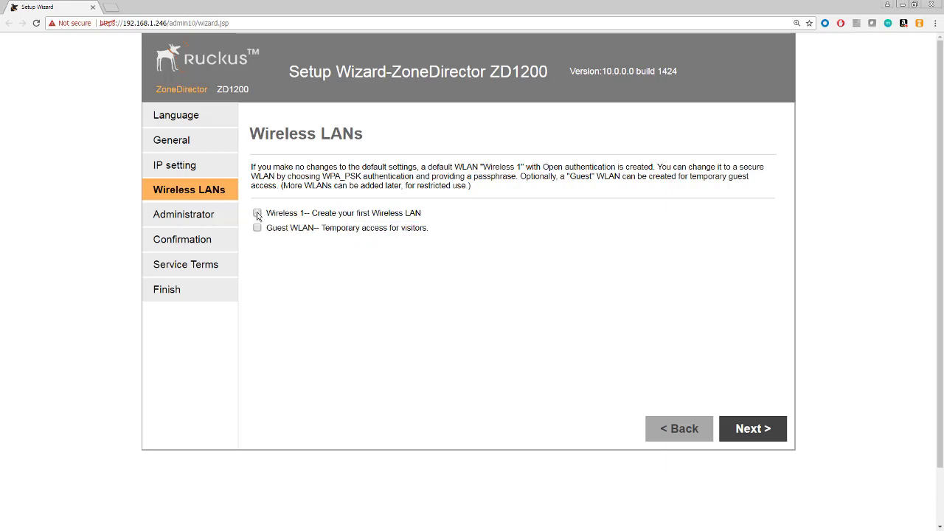
- Enter and confirm the admin account password, then continue to the Confirmation summary
click(753, 429)
click(373, 224)
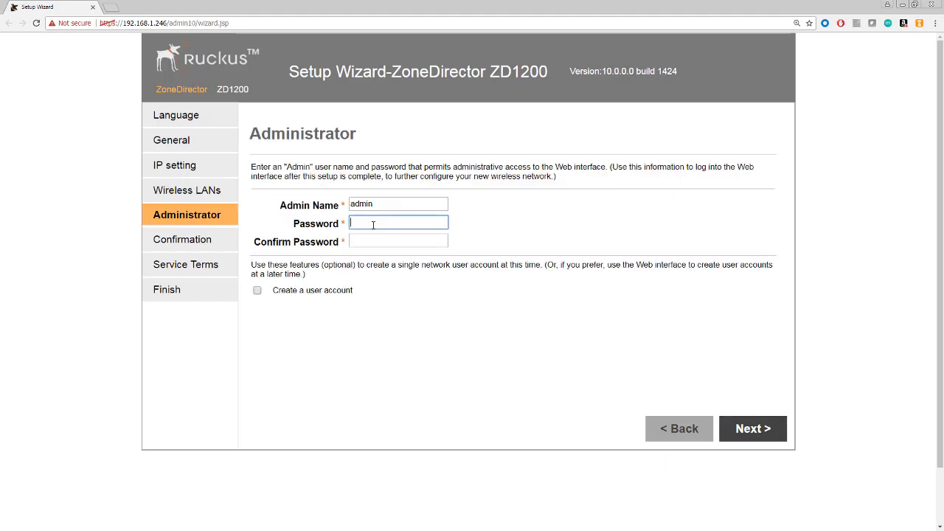
text(••••••••)
key(Tab)
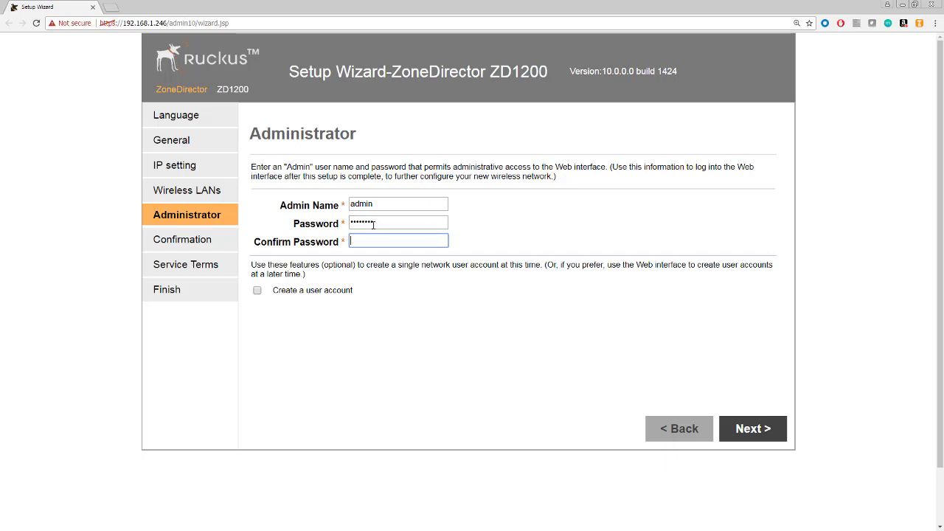
text(••••••••)
click(773, 433)
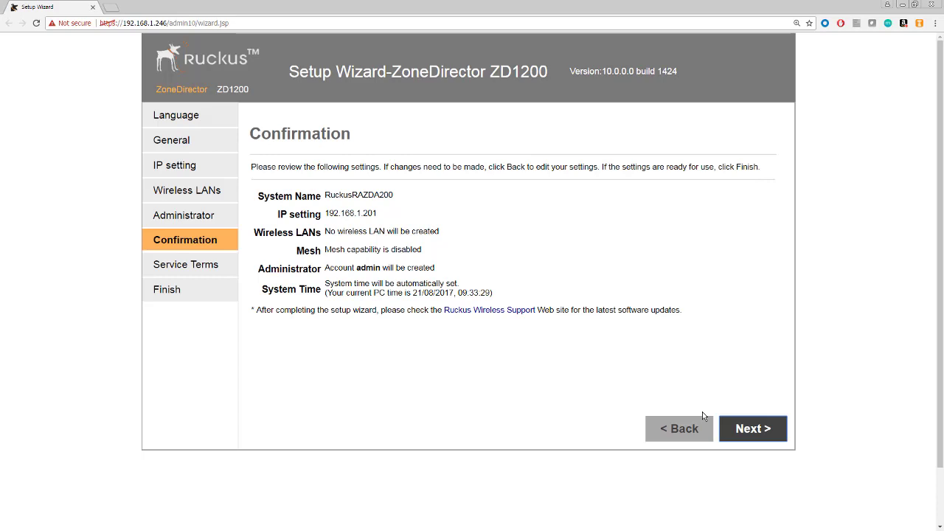
- Accept the service terms and finish the setup wizard
click(770, 433)
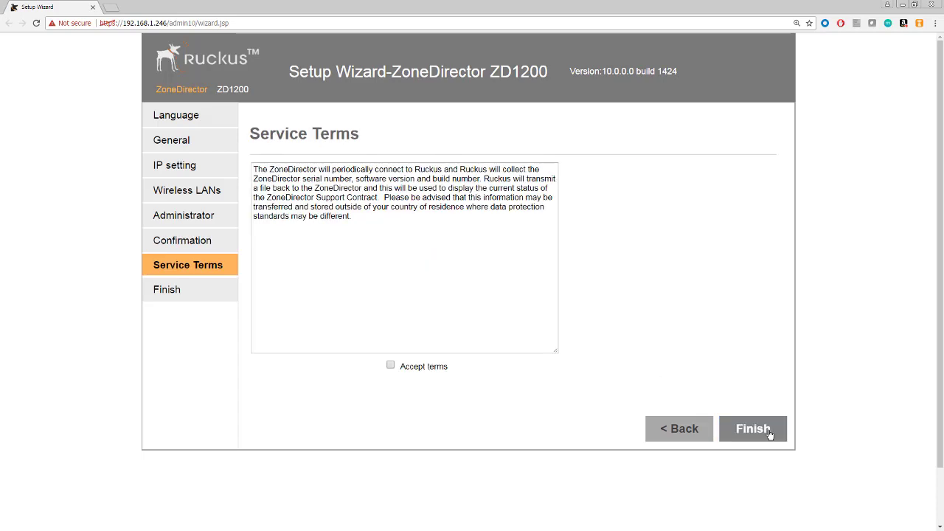
click(391, 367)
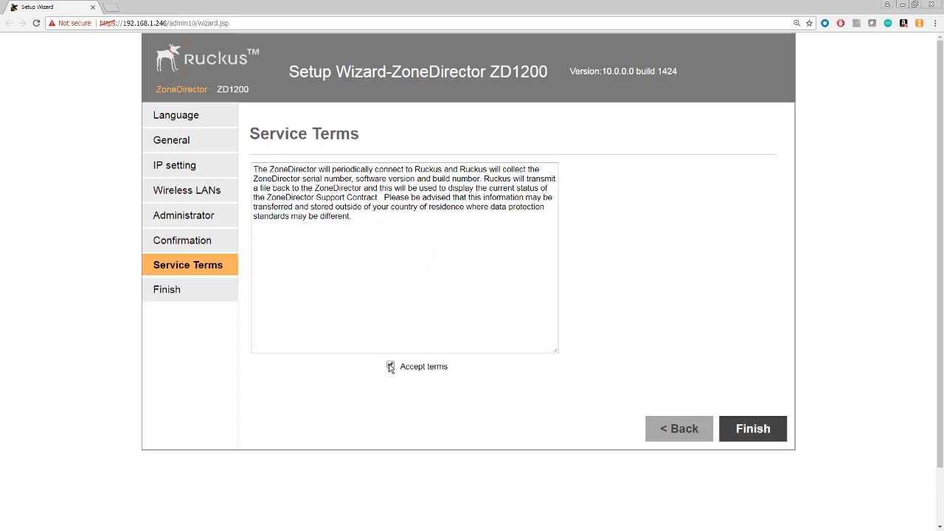
click(754, 435)
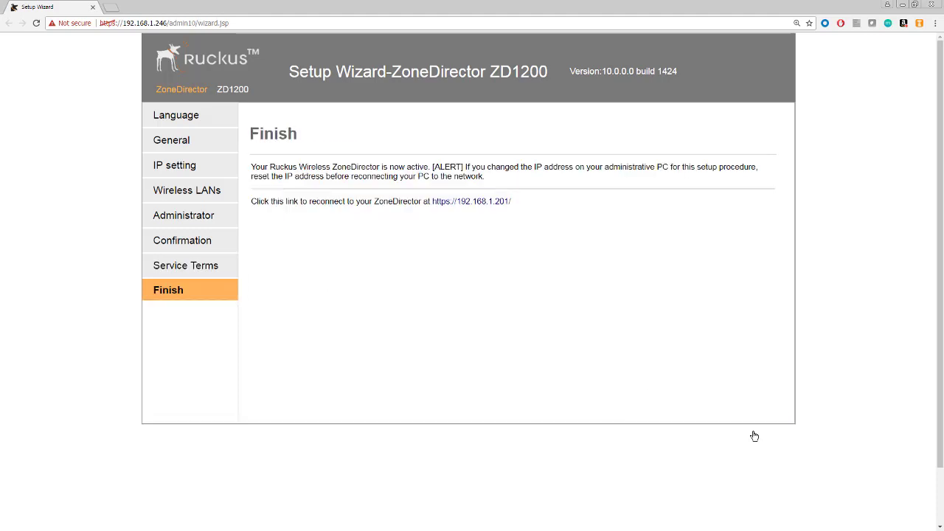
click(476, 203)
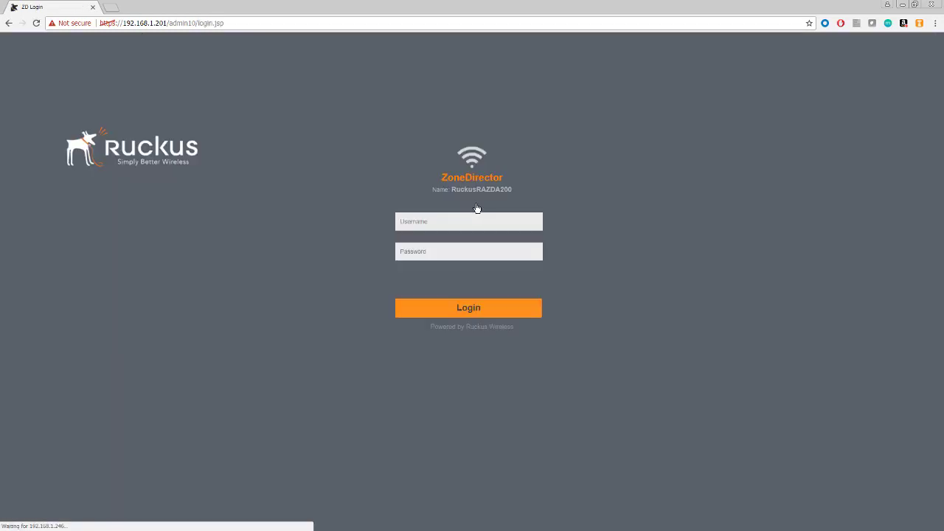
click(471, 219)
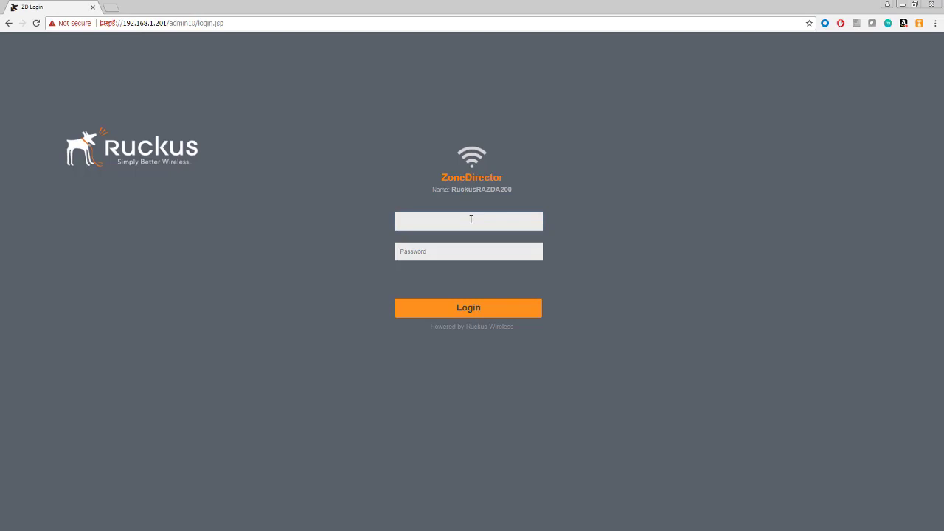
text(admin)
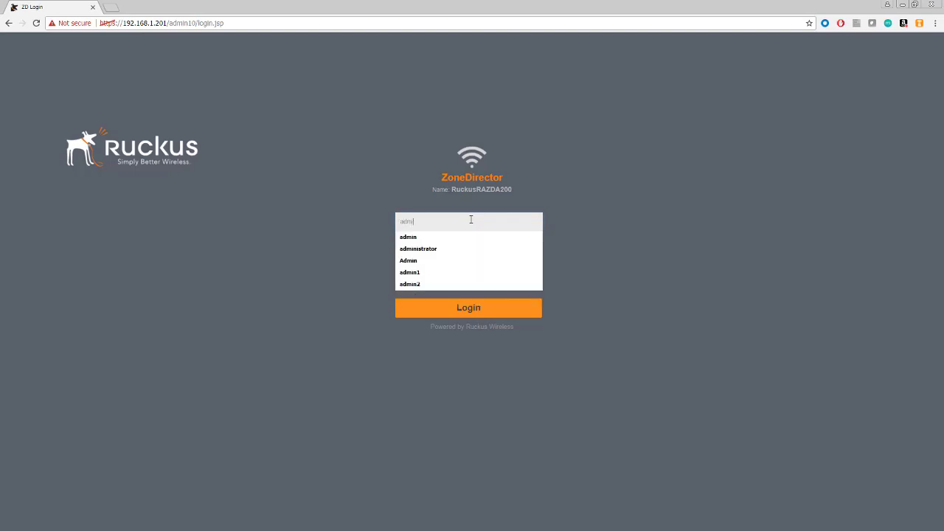
key(Tab)
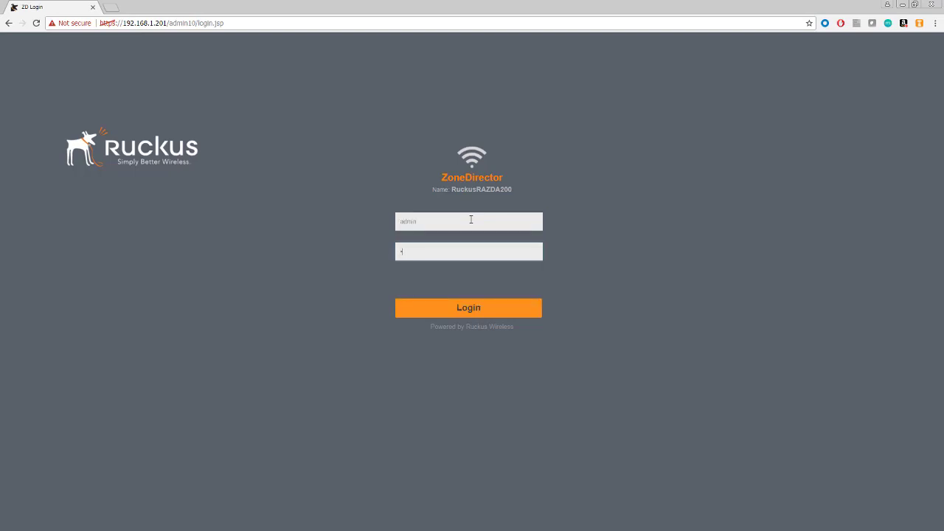
text(password)
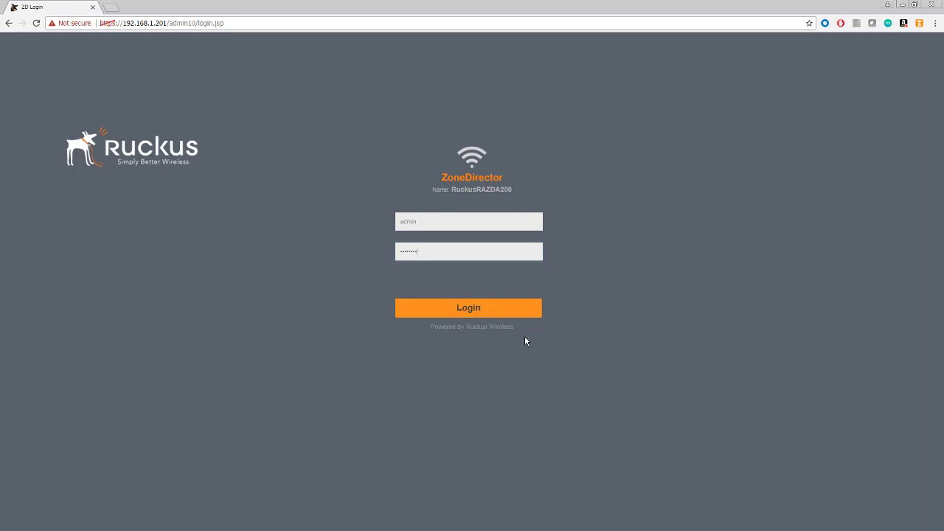